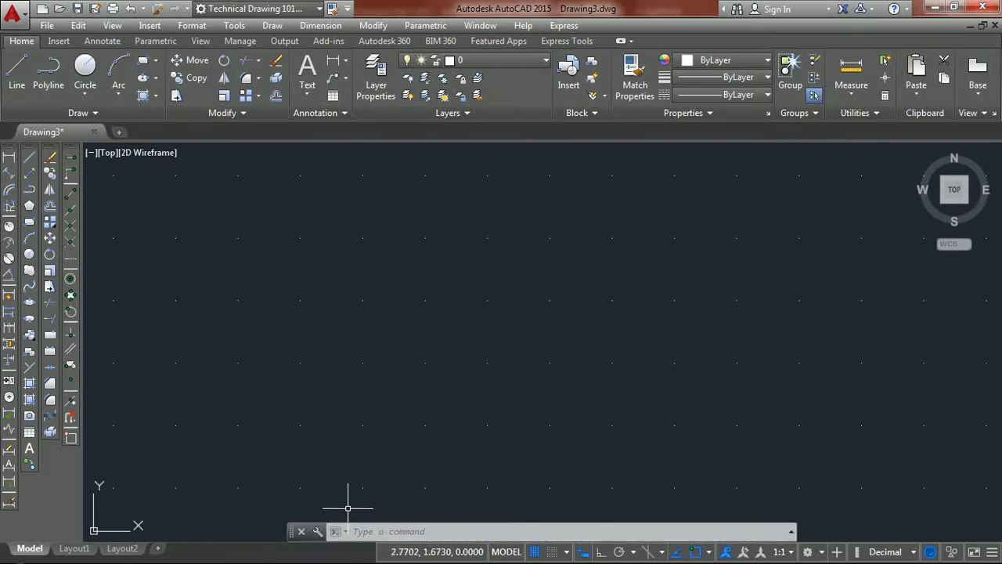
# - Switch from the empty AutoCAD Drawing3 to the PowerPoint Chapter 4 'AutoCAD Drawing Setup' lecture
pyautogui.press('super')
pyautogui.press('Escape')
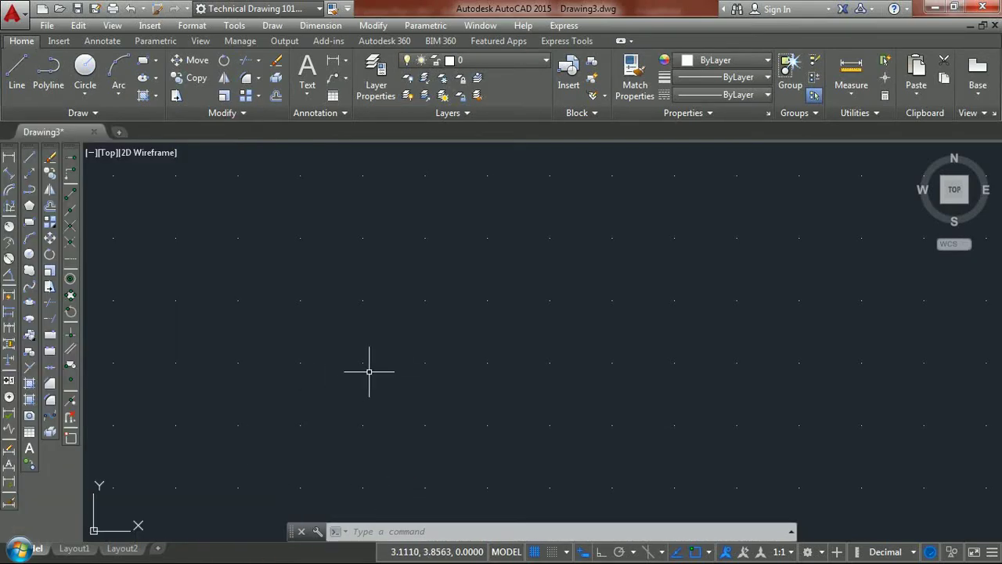
pyautogui.hotkey('alt', 'Tab')
pyautogui.hotkey('alt', 'Tab')
pyautogui.hotkey('alt', 'Tab')
pyautogui.hotkey('alt', 'Tab')
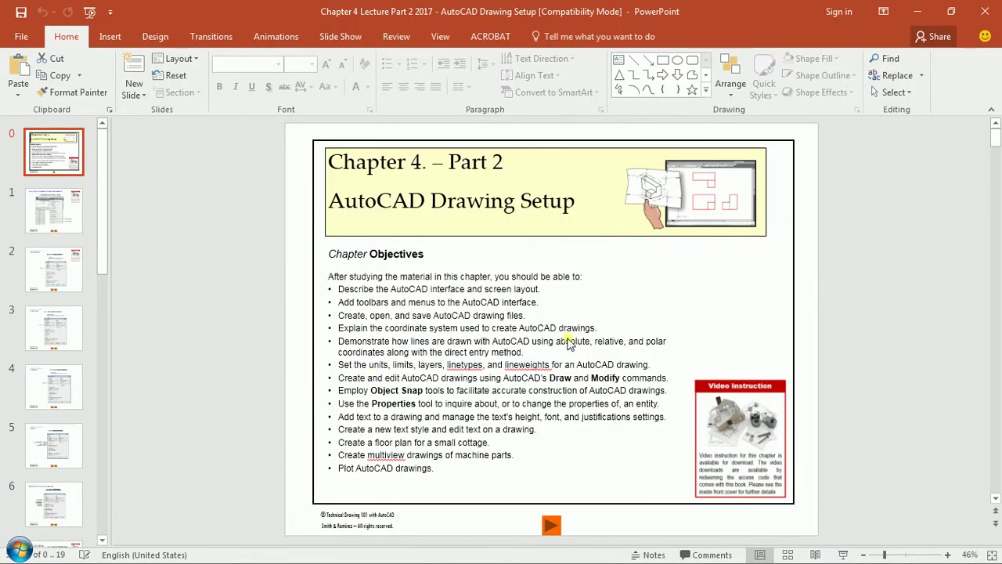
# - Start the slideshow and advance to the 'Setting Drawing UNITS and LIMITS' slide
pyautogui.press('F5')
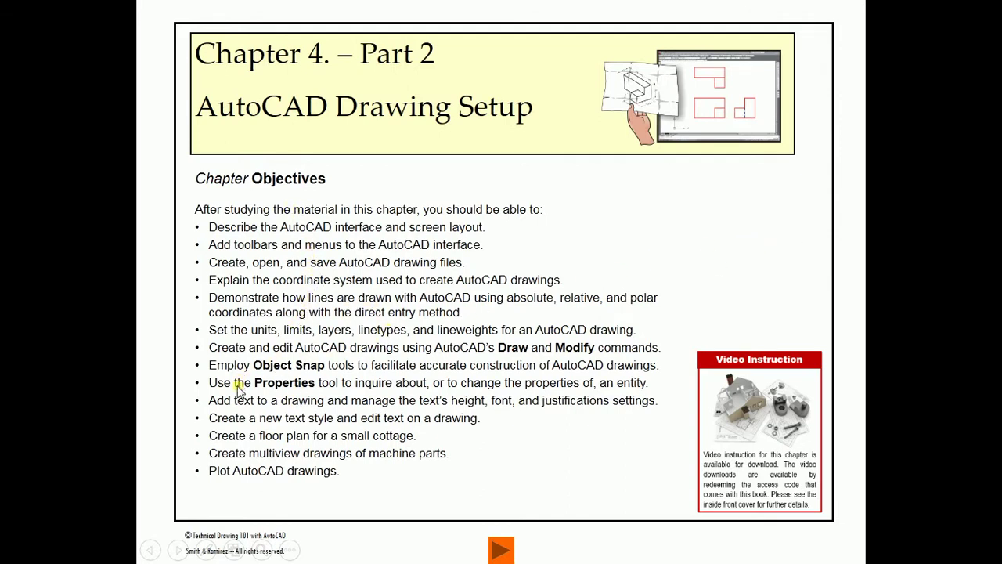
pyautogui.click(702, 238)
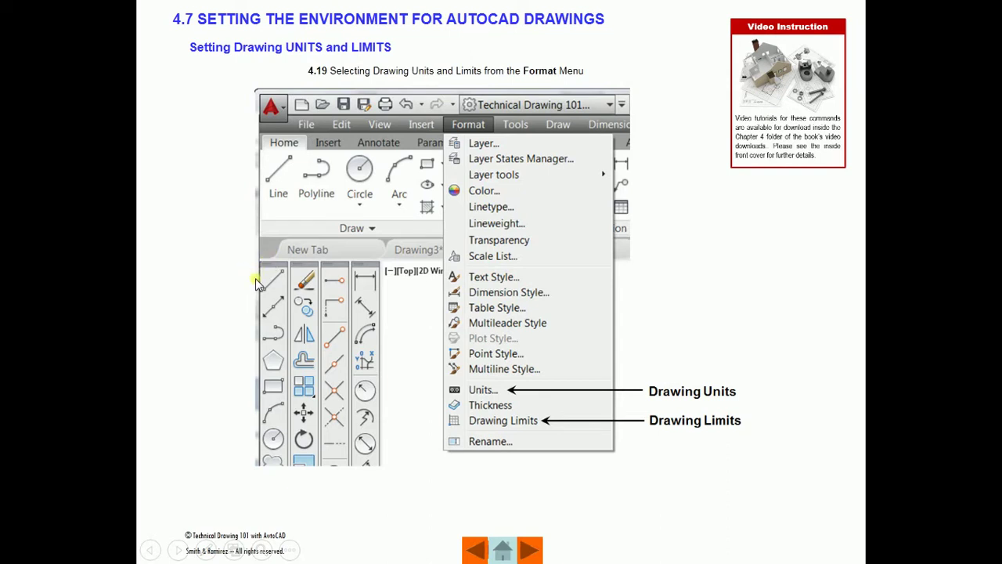
# - Launch Notepad with Win+R and type the heading 'Drawing Units'
pyautogui.press('super+r')
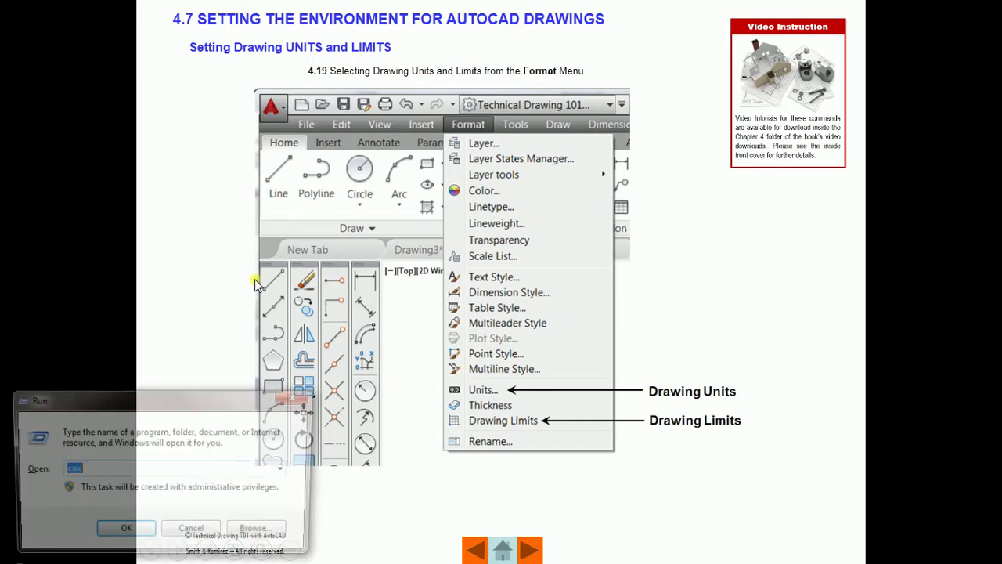
pyautogui.write('notepad')
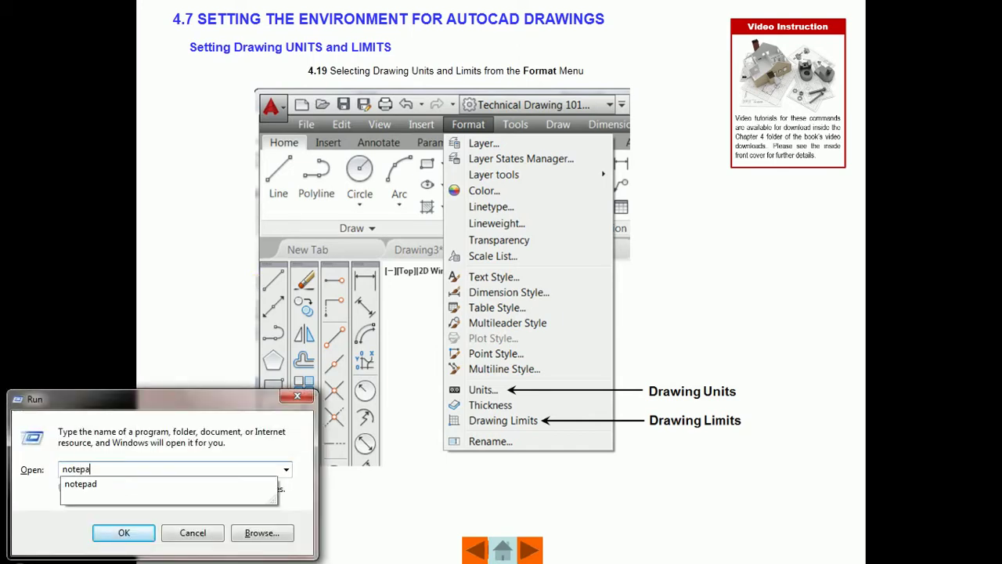
pyautogui.press('Return')
pyautogui.write('Drawing')
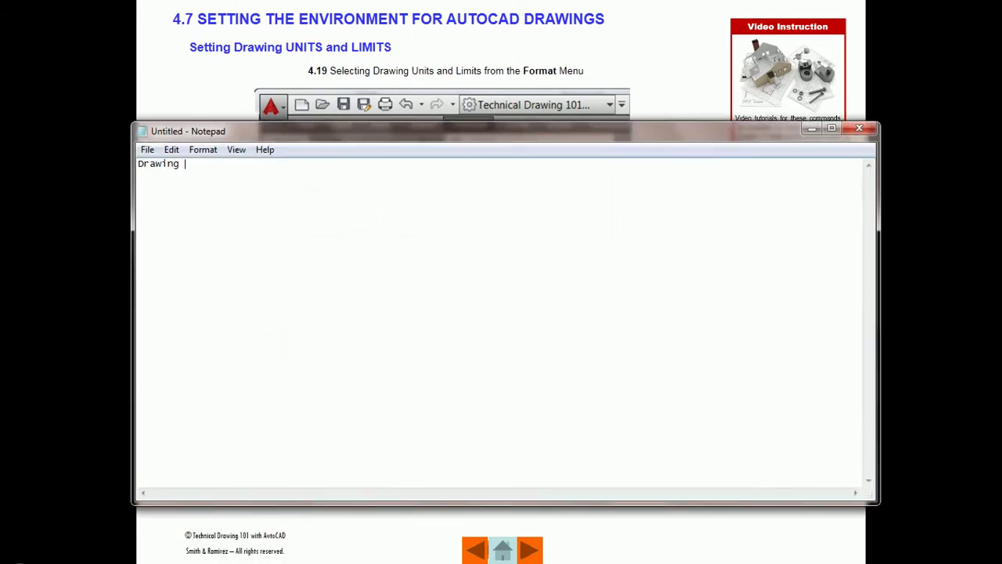
pyautogui.write('Unitss')
pyautogui.press('BackSpace')
pyautogui.press('Return')
pyautogui.press('Return')
# - Underline the heading and add 'Architectural Drawings – Architectural Units (Feet and Fractional inches)'
pyautogui.write('=============  ')
pyautogui.write('Ar')
pyautogui.press('BackSpace')
pyautogui.write('rchitectural')
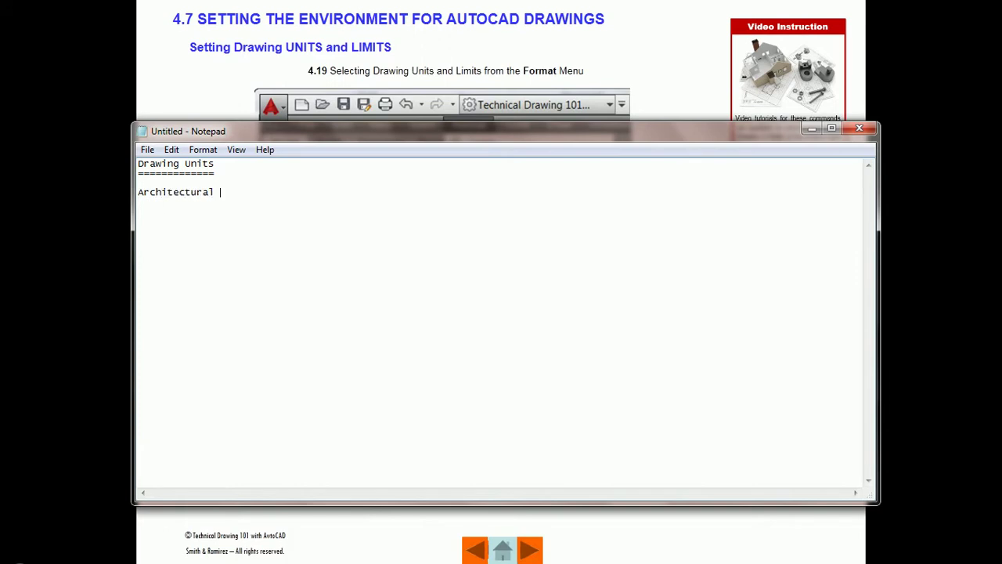
pyautogui.write(' Drawings')
pyautogui.write('9')
pyautogui.press('BackSpace')
pyautogui.press('BackSpace')
pyautogui.write('Arc')
pyautogui.write('hitectural ')
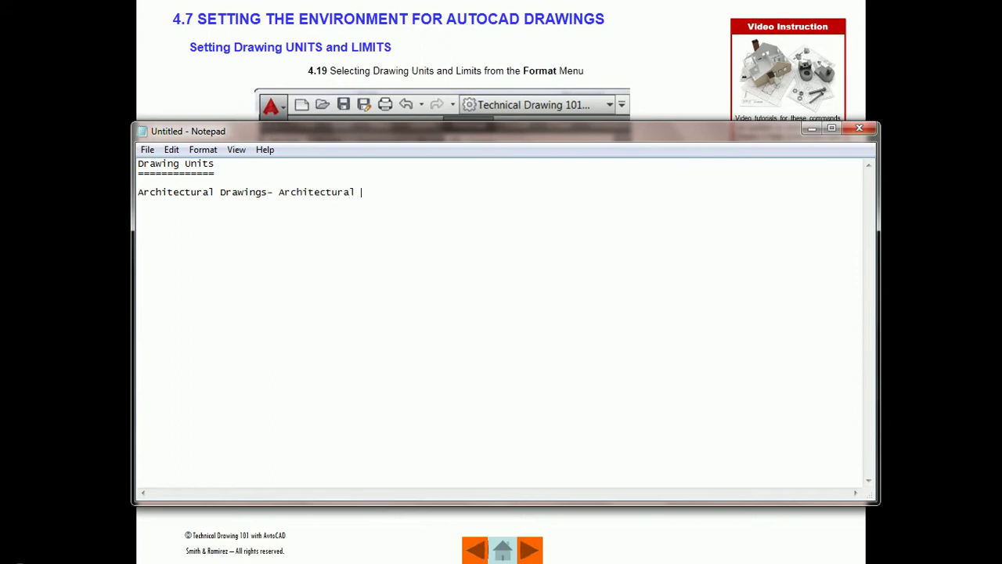
pyautogui.write('Units(')
pyautogui.write('Fd')
pyautogui.press('BackSpace')
pyautogui.write('eet and ')
pyautogui.write('Fractiona')
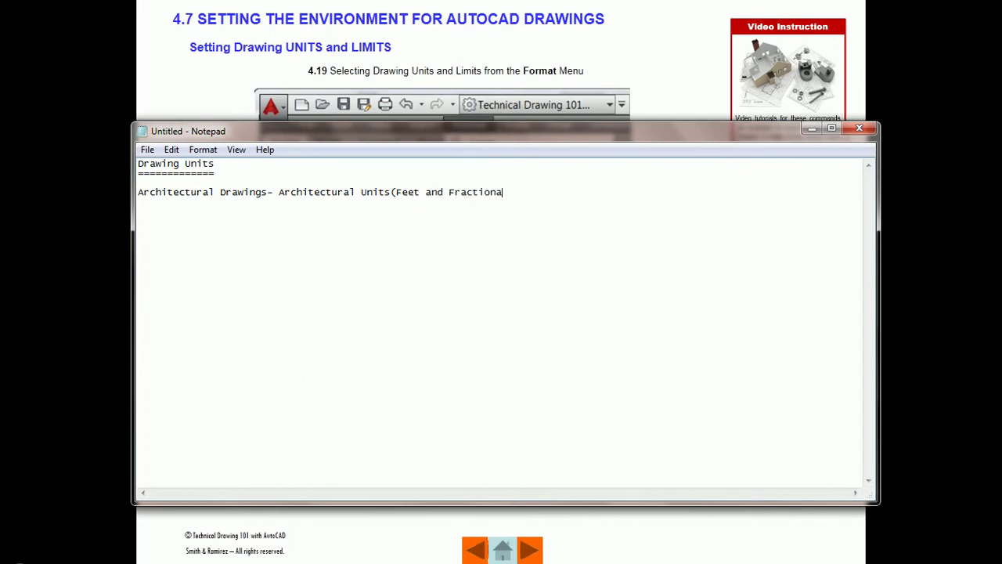
pyautogui.write('l Unit')
pyautogui.press('BackSpace')
pyautogui.press('BackSpace')
pyautogui.press('BackSpace')
pyautogui.press('BackSpace')
pyautogui.write('in')
pyautogui.write('ches')
pyautogui.write(')')
# - Add 'Civil Drawings – Engineering Units (feet and inches)' and 'Mechanical Drawings (decimal)', then return to the slideshow
pyautogui.press('Return')
pyautogui.write('Civil ')
pyautogui.write('Drawings')
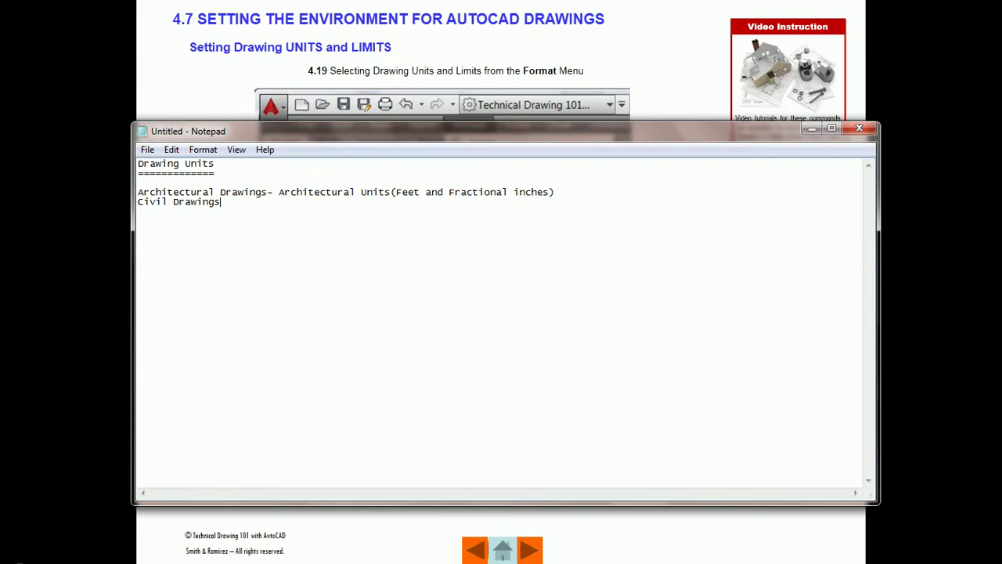
pyautogui.write('- ')
pyautogui.write('Engineering ')
pyautogui.write('Units')
pyautogui.write('(feet ')
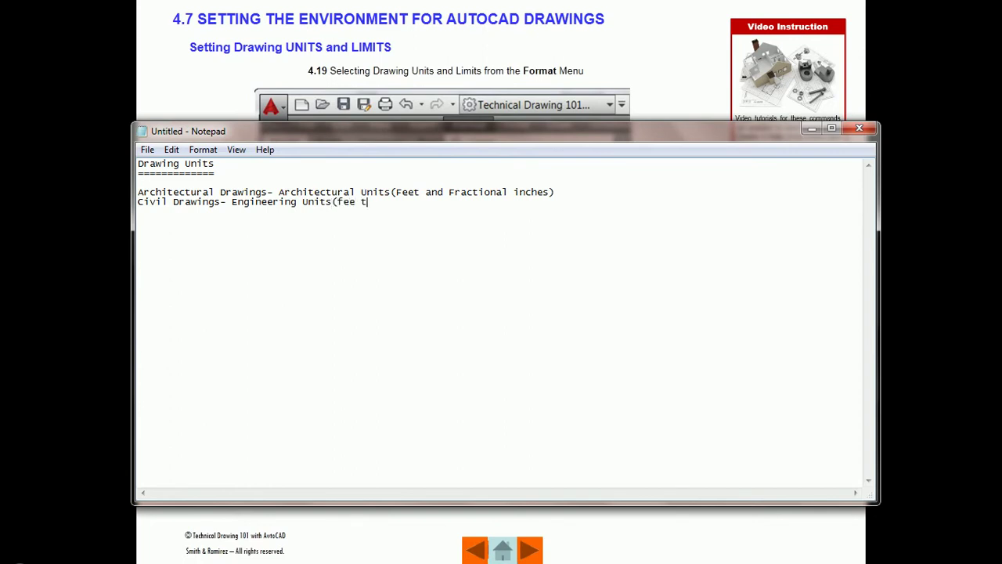
pyautogui.write('and de')
pyautogui.write('c')
pyautogui.write('im')
pyautogui.write('al')
pyautogui.press('BackSpace')
pyautogui.press('BackSpace')
pyautogui.press('BackSpace')
pyautogui.press('BackSpace')
pyautogui.press('BackSpace')
pyautogui.press('BackSpace')
pyautogui.press('BackSpace')
pyautogui.write('inches')
pyautogui.write(')')
pyautogui.write('Mecha')
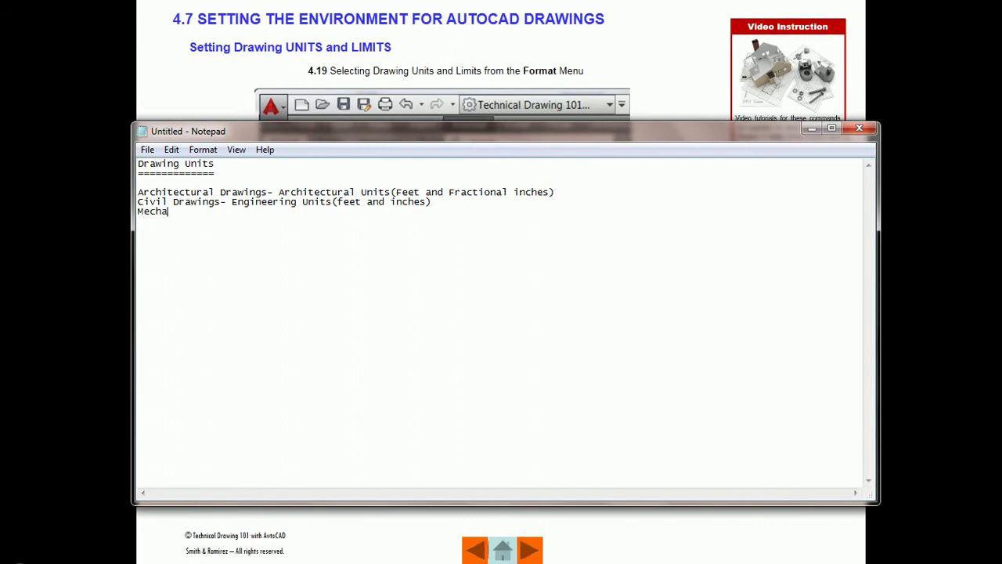
pyautogui.write('nical ')
pyautogui.write('Drawings(')
pyautogui.write('de')
pyautogui.write('cimal)')
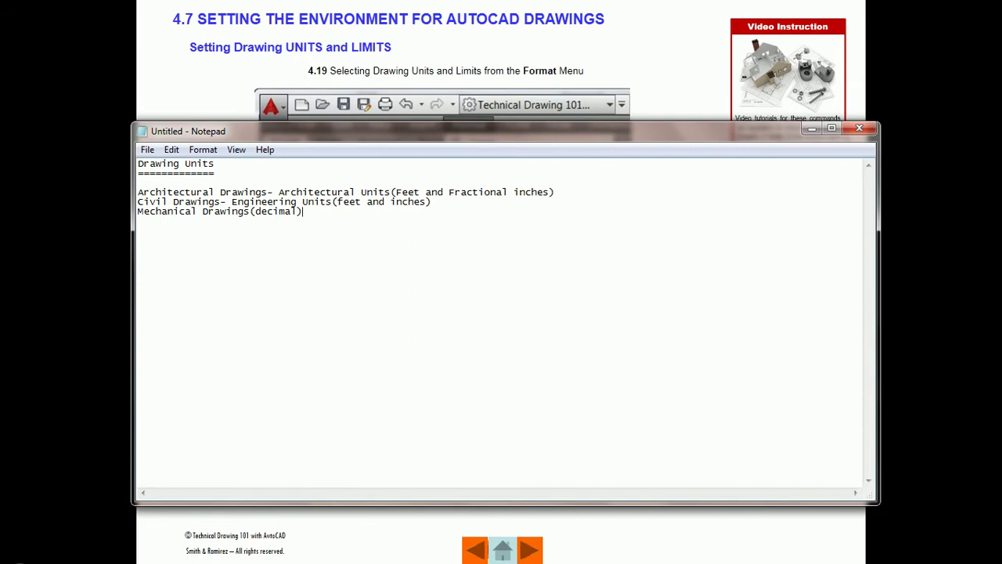
pyautogui.hotkey('alt', 'Tab')
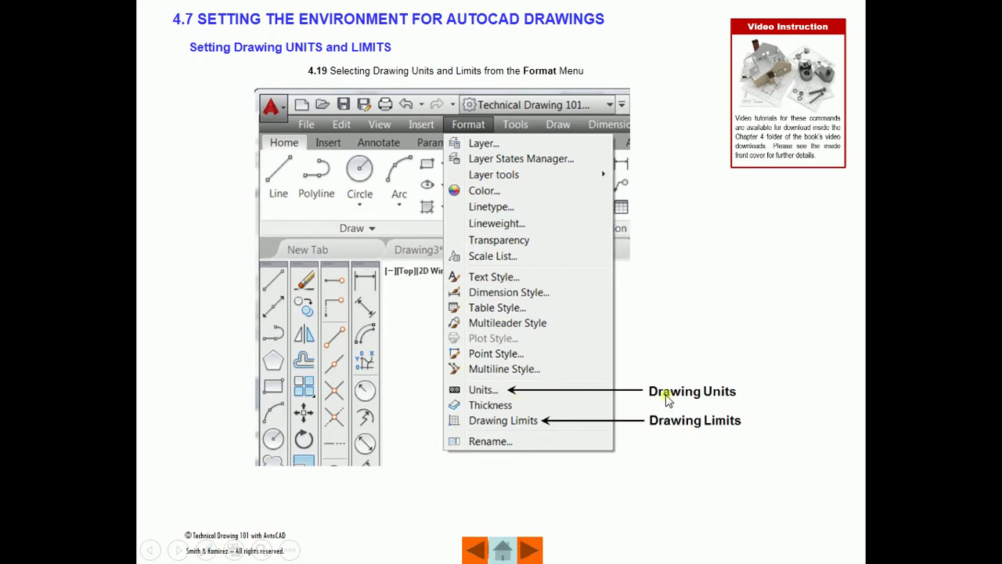
# - Advance to the Drawing Units dialog box slide, then switch back to AutoCAD Drawing3
pyautogui.click(765, 329)
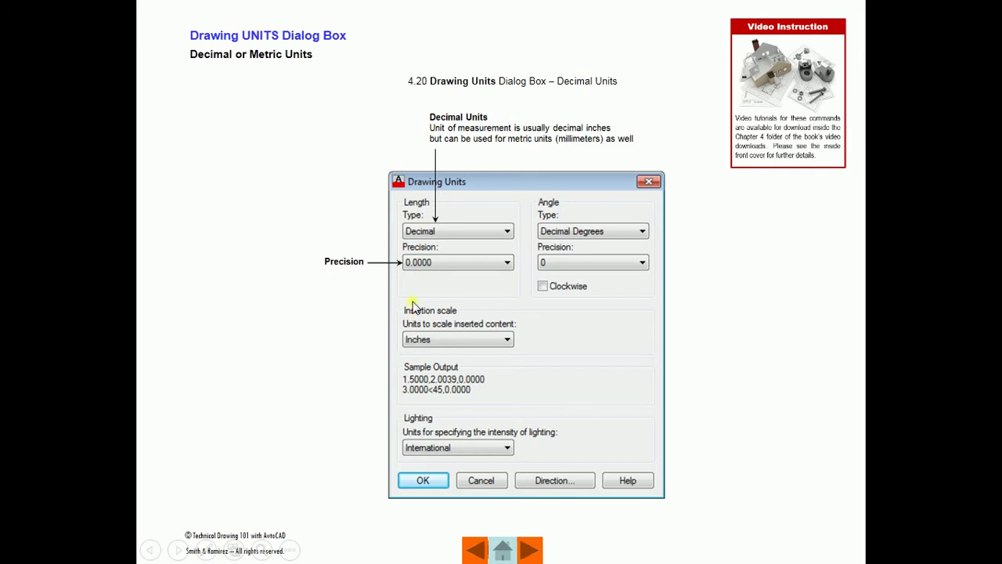
pyautogui.hotkey('alt', 'Tab')
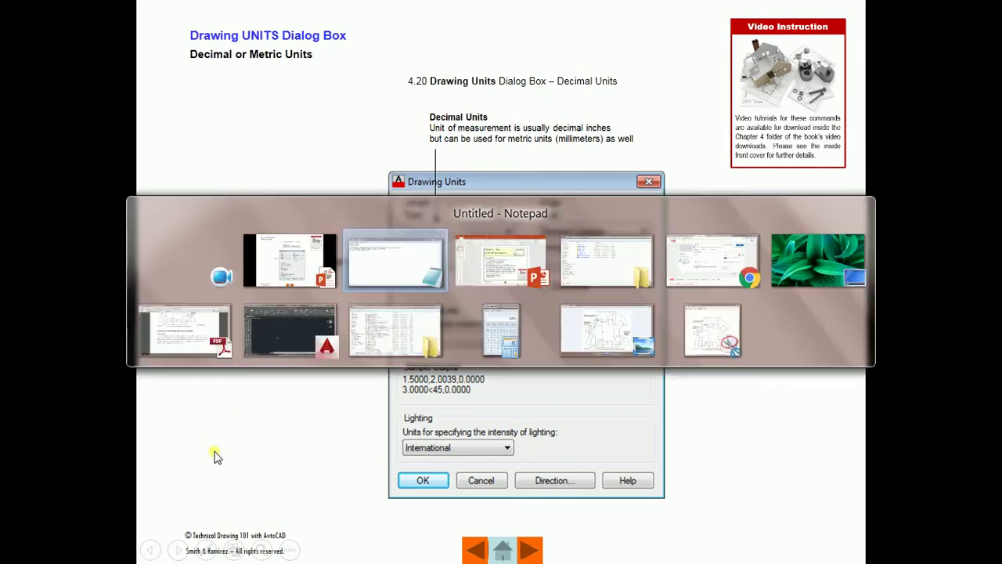
pyautogui.hotkey('alt', 'Tab')
pyautogui.hotkey('alt', 'Tab')
pyautogui.hotkey('alt', 'Tab')
pyautogui.hotkey('alt', 'Tab')
pyautogui.hotkey('alt', 'Tab')
pyautogui.hotkey('alt', 'Tab')
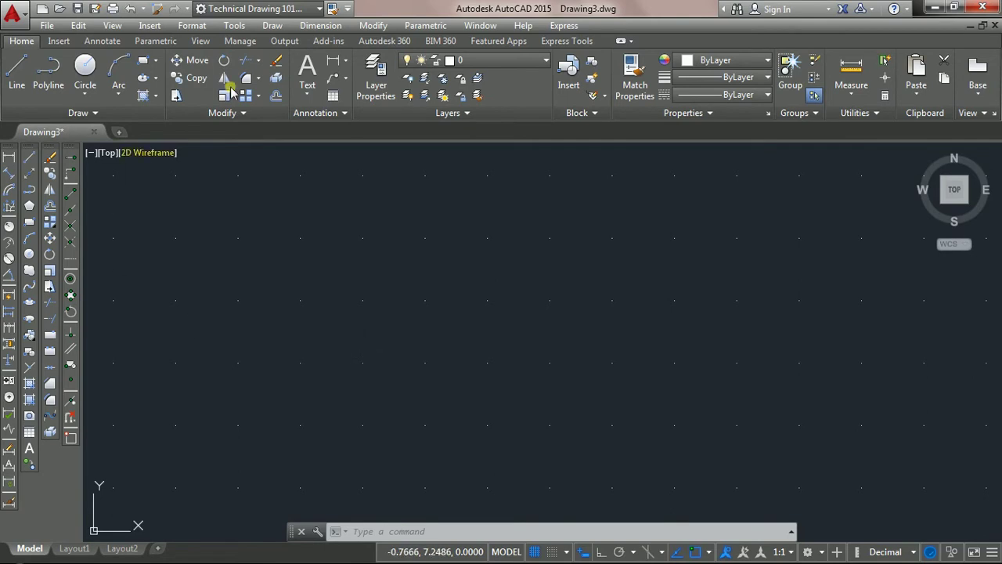
# - Run UNITS and accept the default Decimal / Inches drawing units unchanged
pyautogui.click(192, 25)
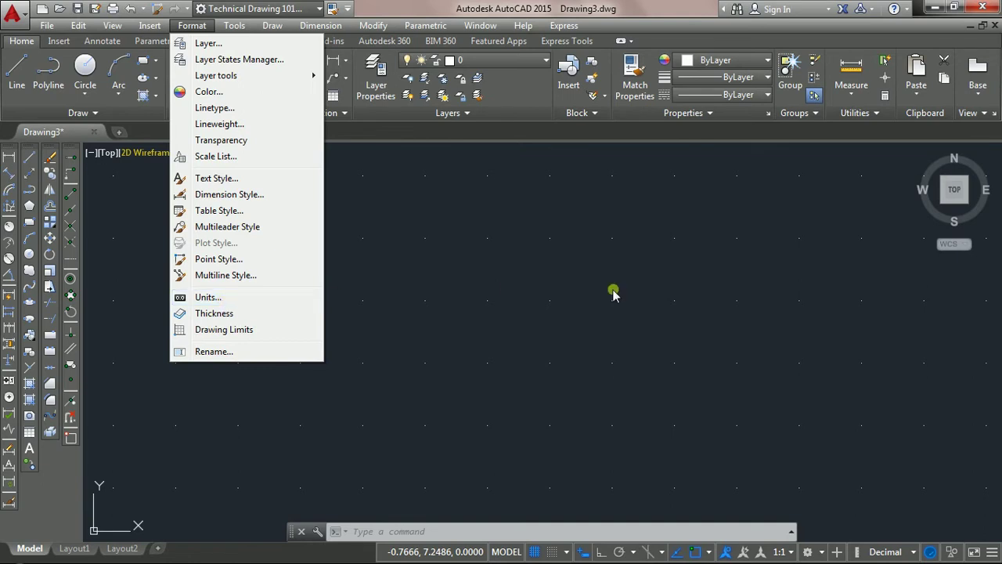
pyautogui.click(648, 305)
pyautogui.press('Escape')
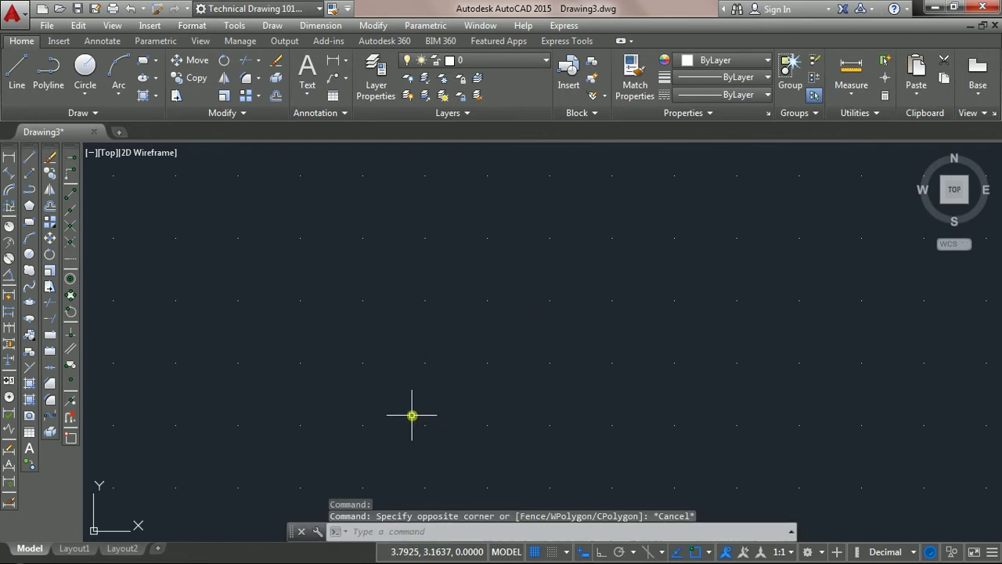
pyautogui.write('UN')
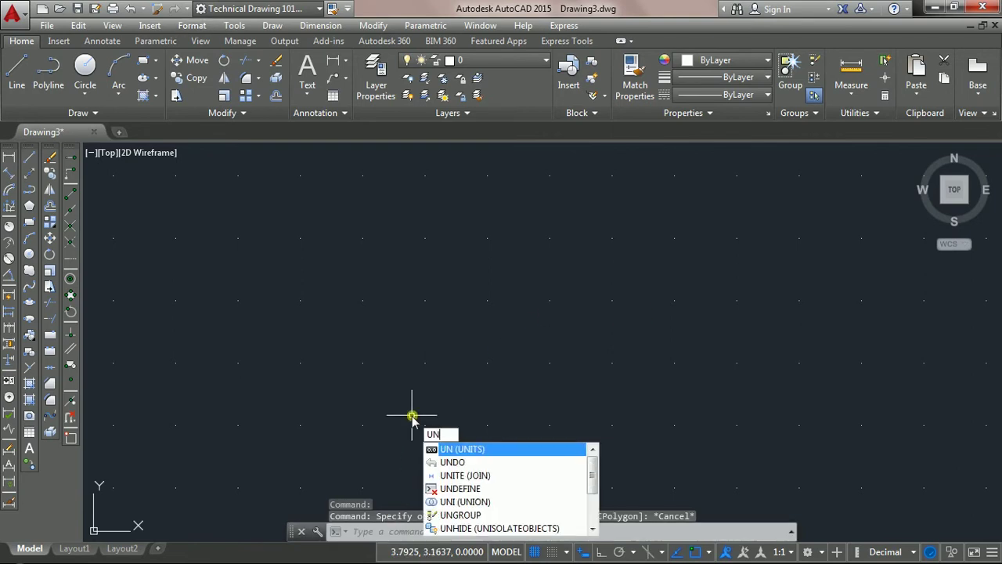
pyautogui.press('Return')
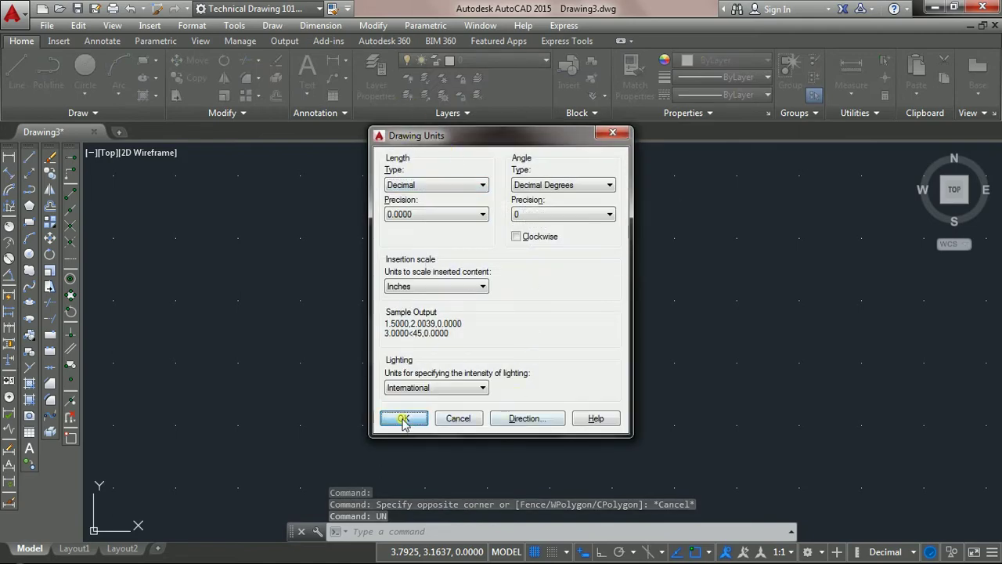
pyautogui.click(403, 418)
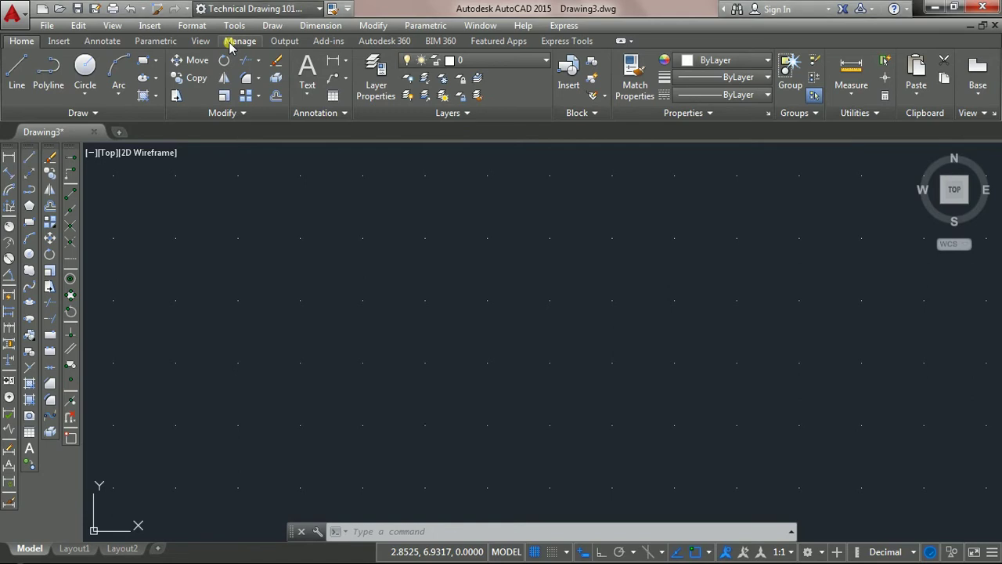
# - Reopen Drawing Units and keep the Decimal length precision at 0.0000
pyautogui.write('un')
pyautogui.press('Return')
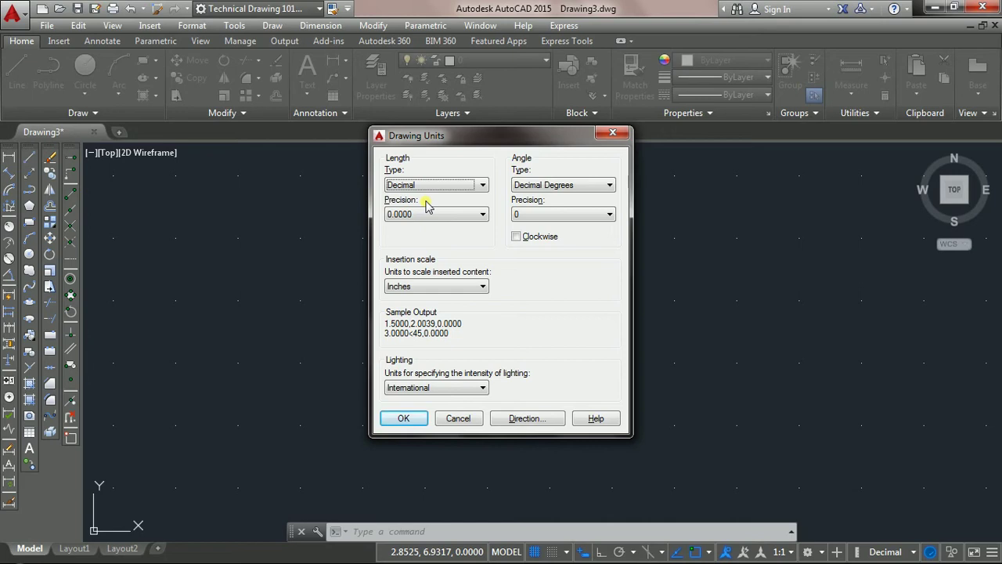
pyautogui.click(427, 214)
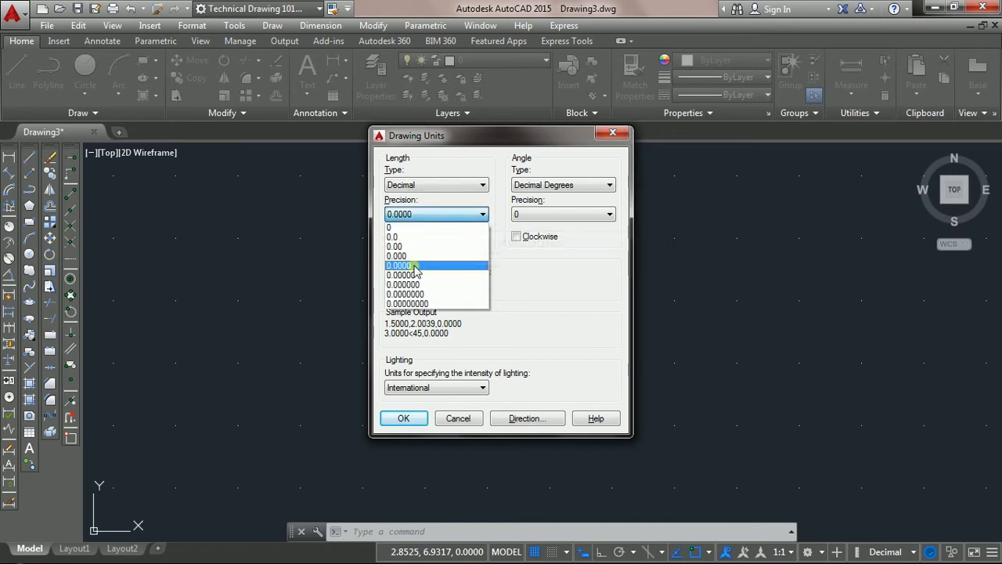
pyautogui.click(414, 267)
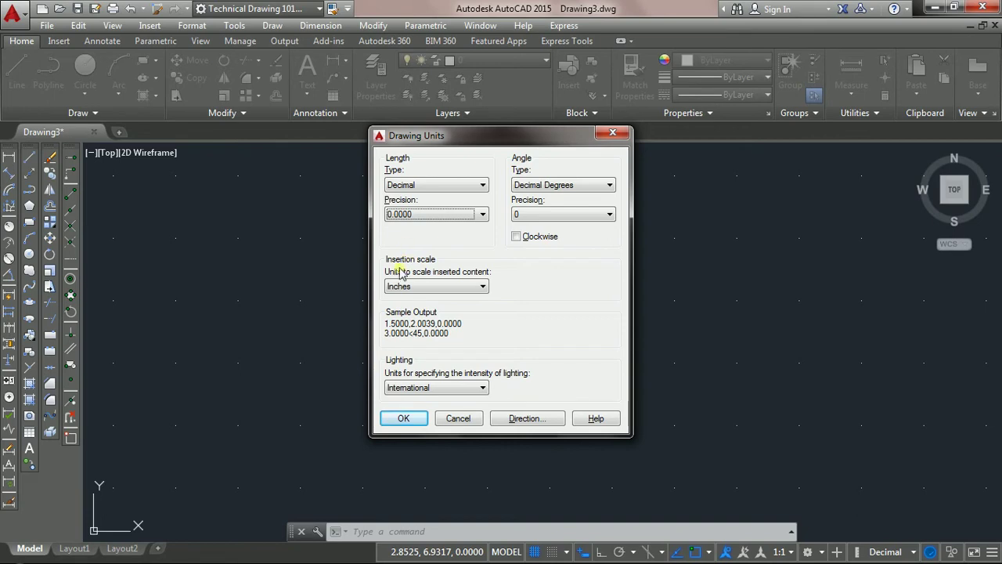
# - Set the length type to Architectural, keeping 0'-0 1/16" precision
pyautogui.moveTo(462, 139); pyautogui.dragTo(755, 142)
pyautogui.moveTo(697, 132); pyautogui.dragTo(573, 138)
pyautogui.click(596, 184)
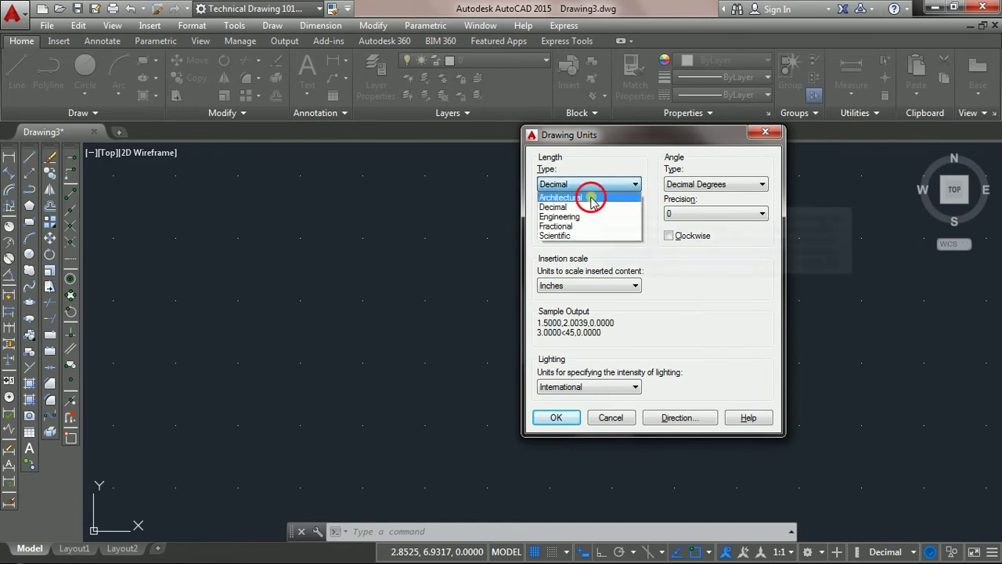
pyautogui.click(590, 198)
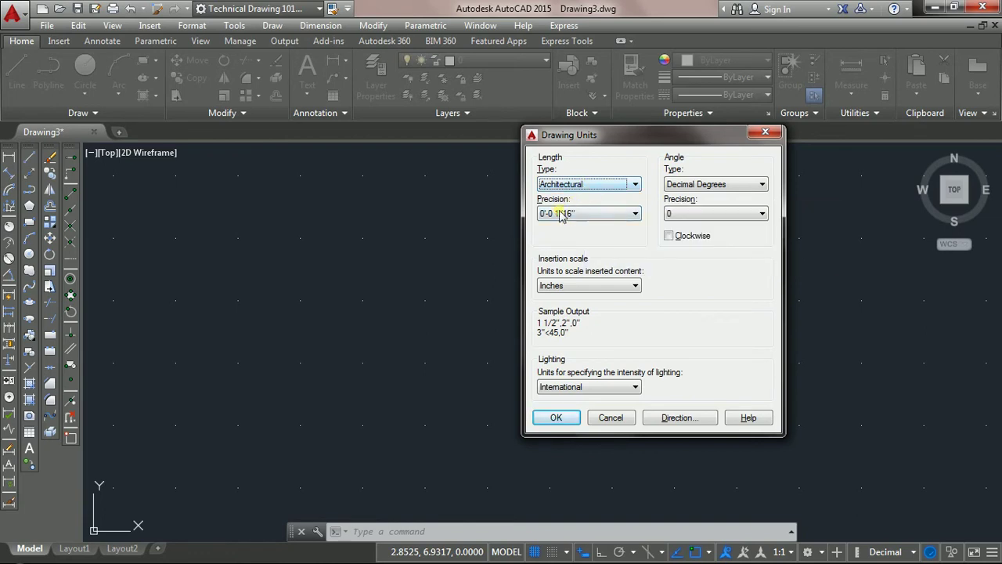
pyautogui.moveTo(588, 213)
pyautogui.click(561, 214)
pyautogui.click(561, 214)
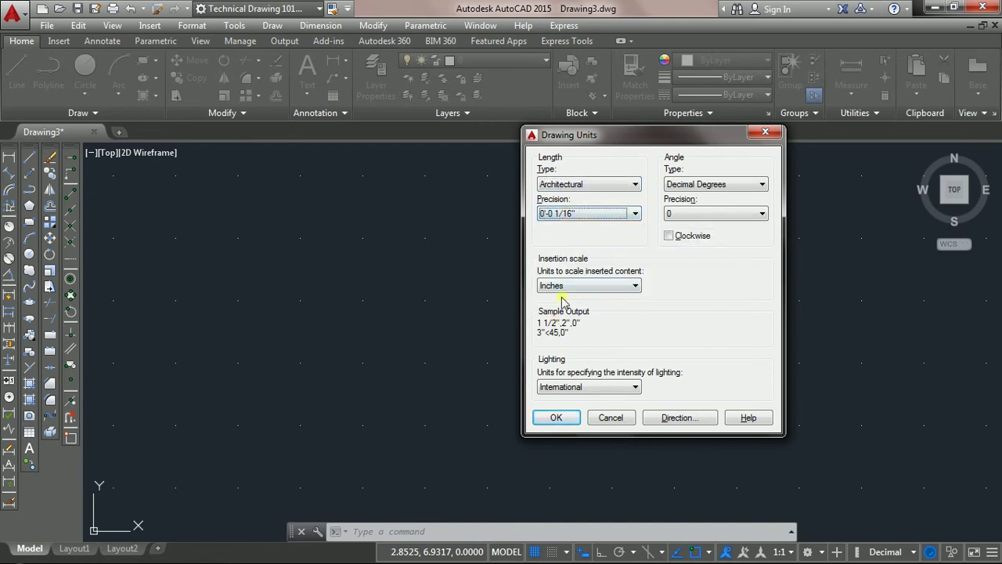
# - Try Engineering and Architectural length types, then settle back on Decimal at 0.0000 precision
pyautogui.click(606, 187)
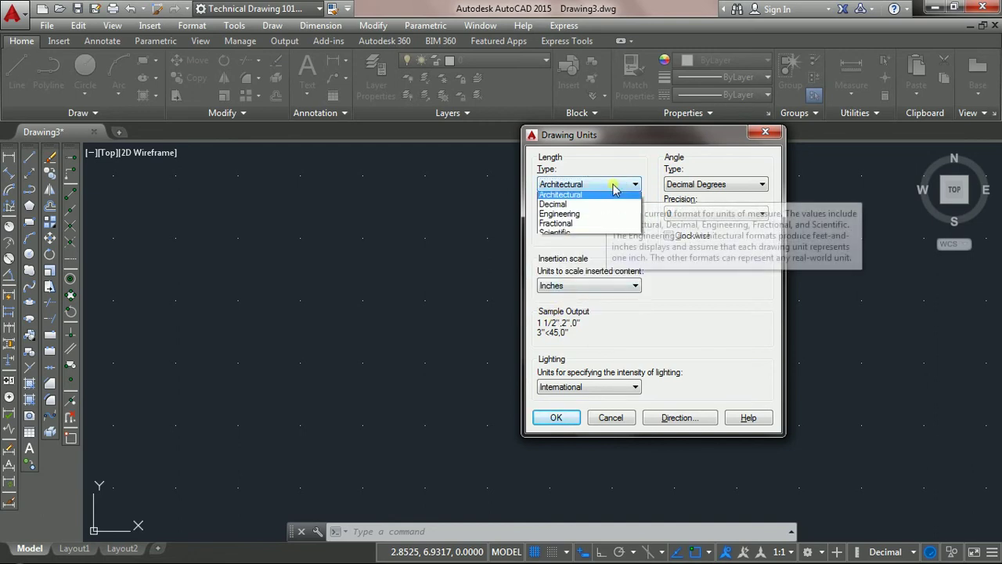
pyautogui.click(573, 217)
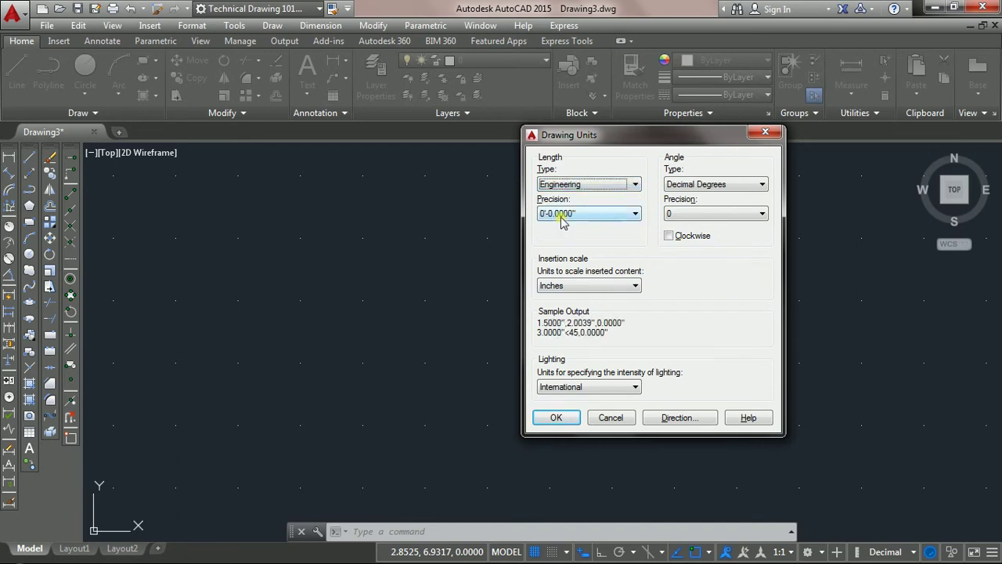
pyautogui.click(579, 285)
pyautogui.click(589, 188)
pyautogui.click(583, 195)
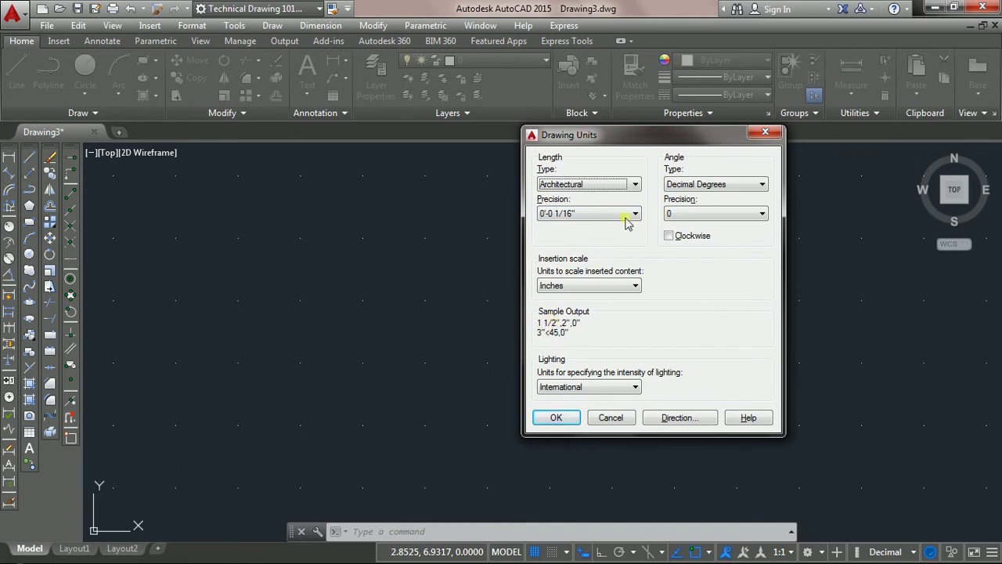
pyautogui.click(615, 186)
pyautogui.click(597, 216)
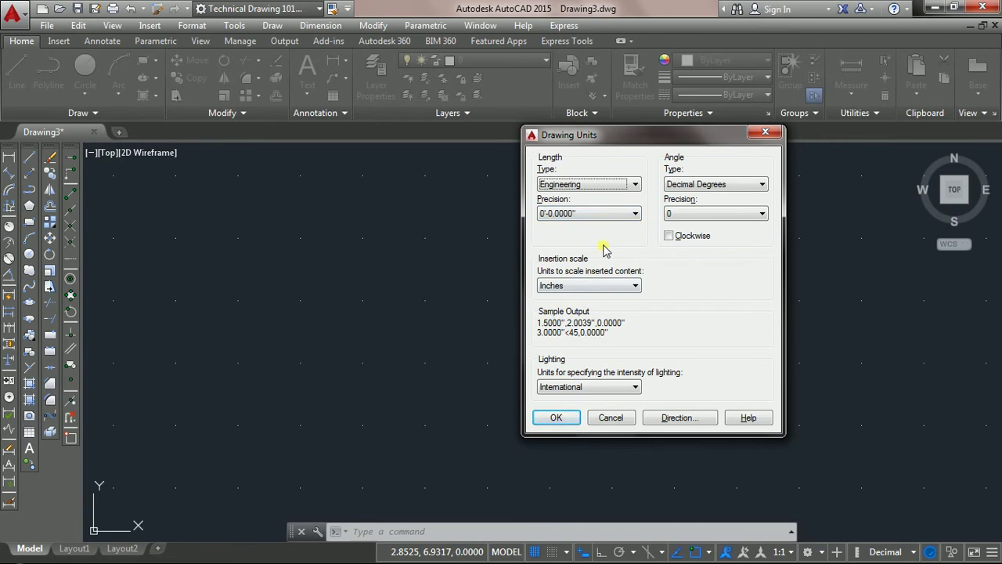
pyautogui.click(600, 186)
pyautogui.click(589, 201)
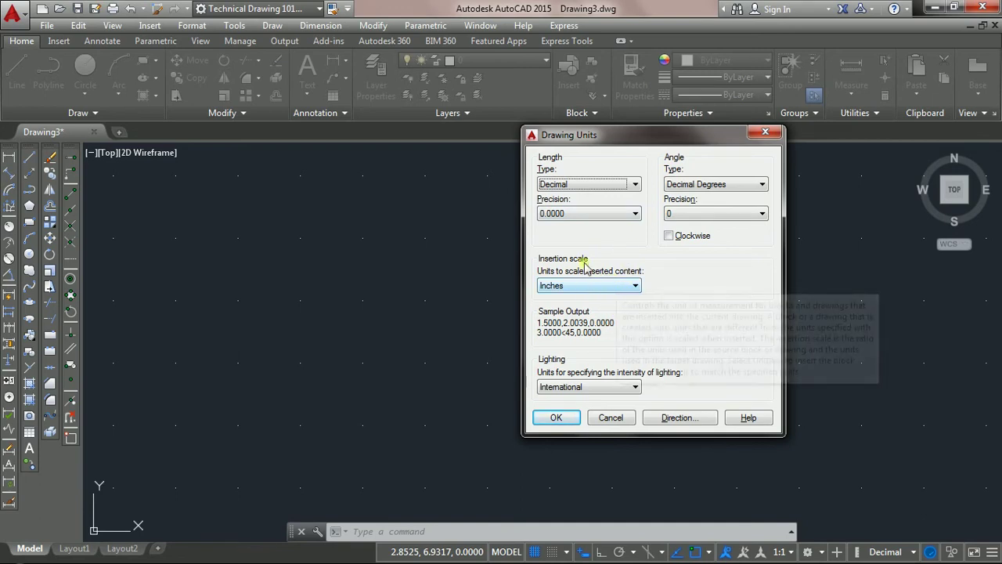
pyautogui.click(589, 288)
pyautogui.click(591, 291)
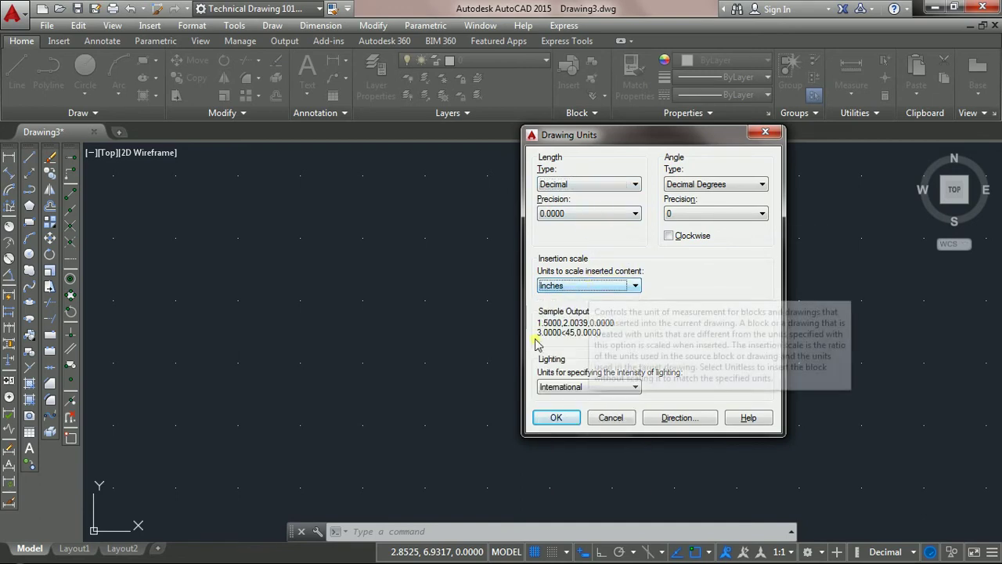
pyautogui.click(601, 288)
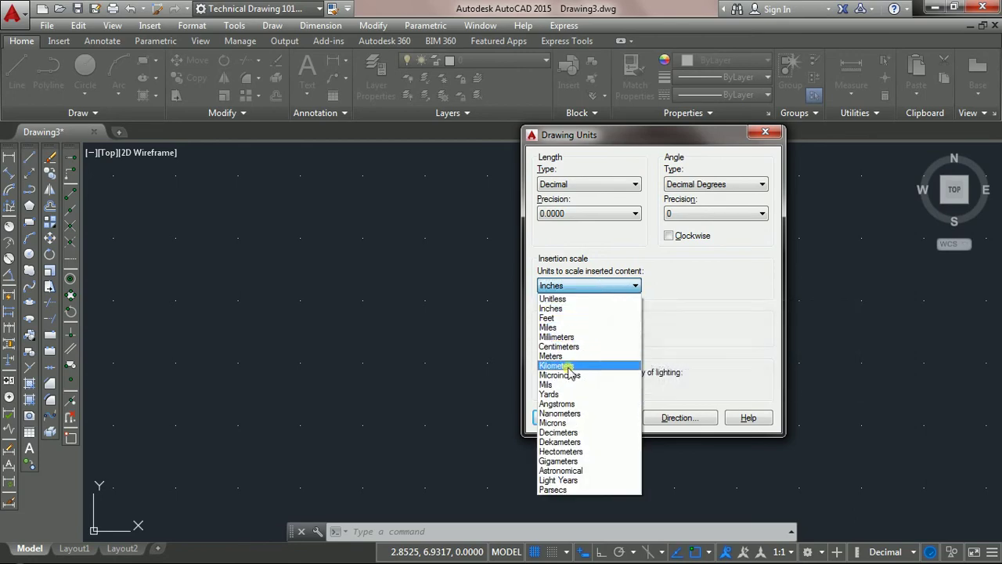
pyautogui.click(572, 310)
pyautogui.click(571, 288)
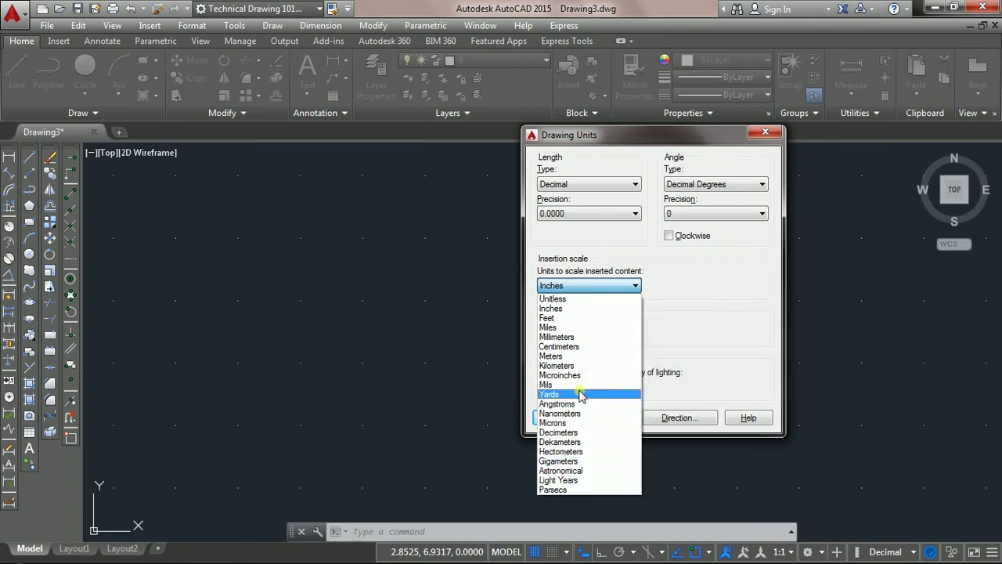
pyautogui.click(583, 308)
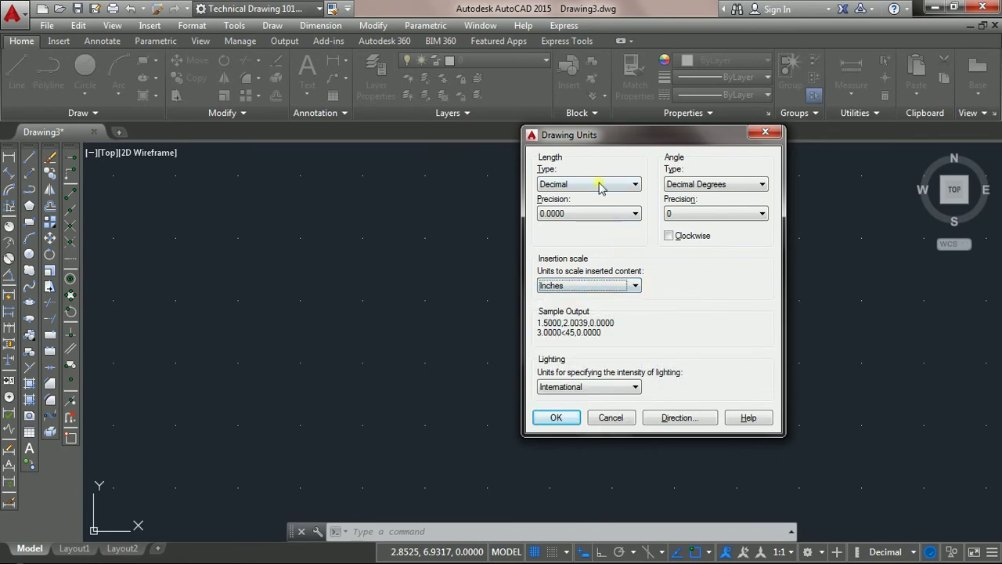
pyautogui.click(599, 185)
pyautogui.click(599, 216)
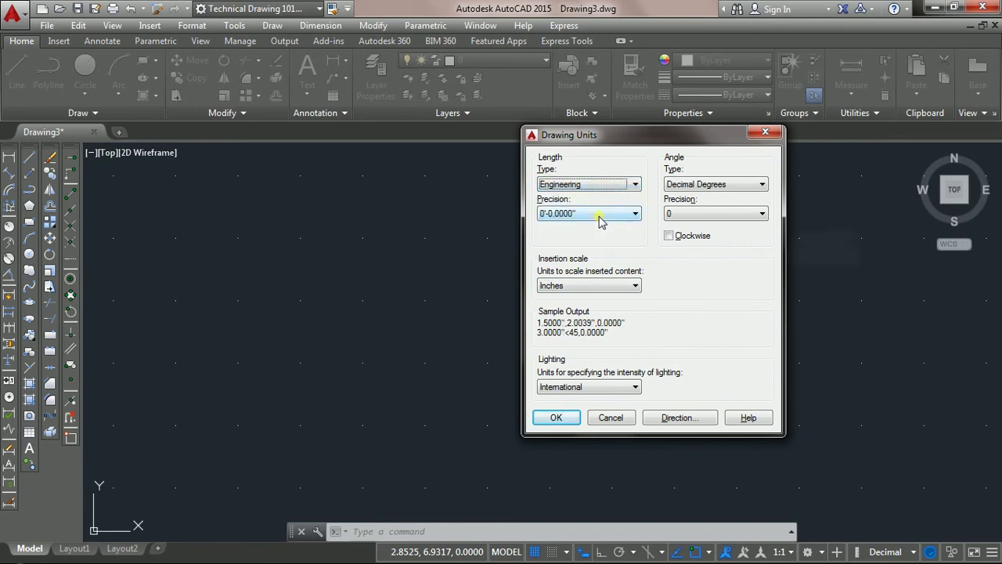
pyautogui.click(587, 185)
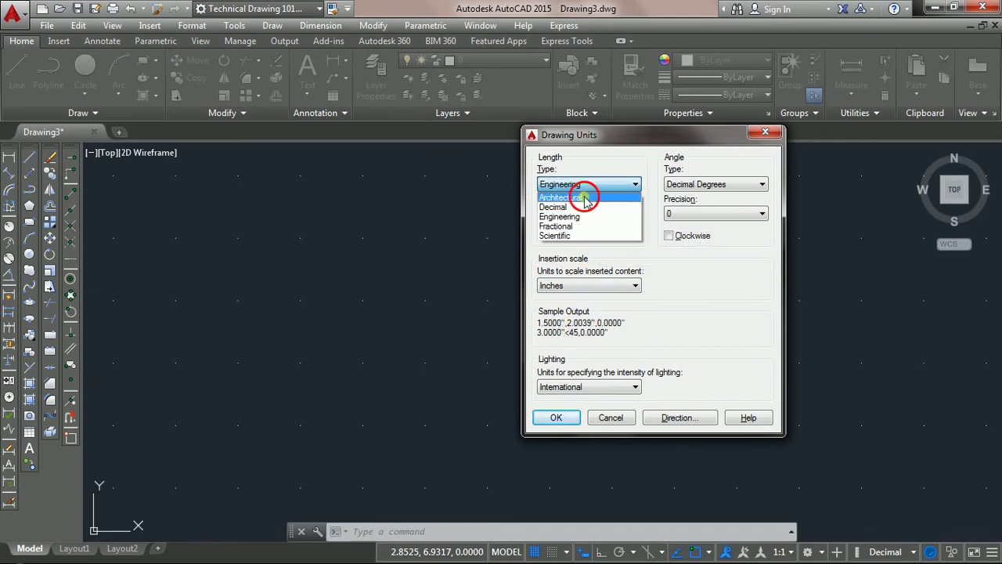
pyautogui.click(586, 198)
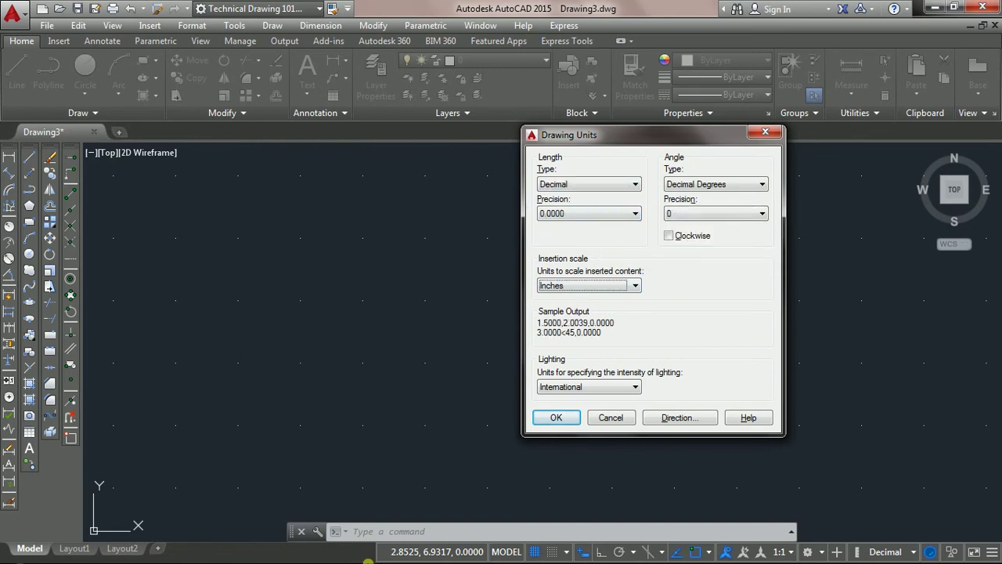
# - Return to the PowerPoint slideshow and advance past Architectural and Engineering Units to the Angle Type slide
pyautogui.hotkey('alt', 'Tab')
pyautogui.hotkey('alt', 'Tab')
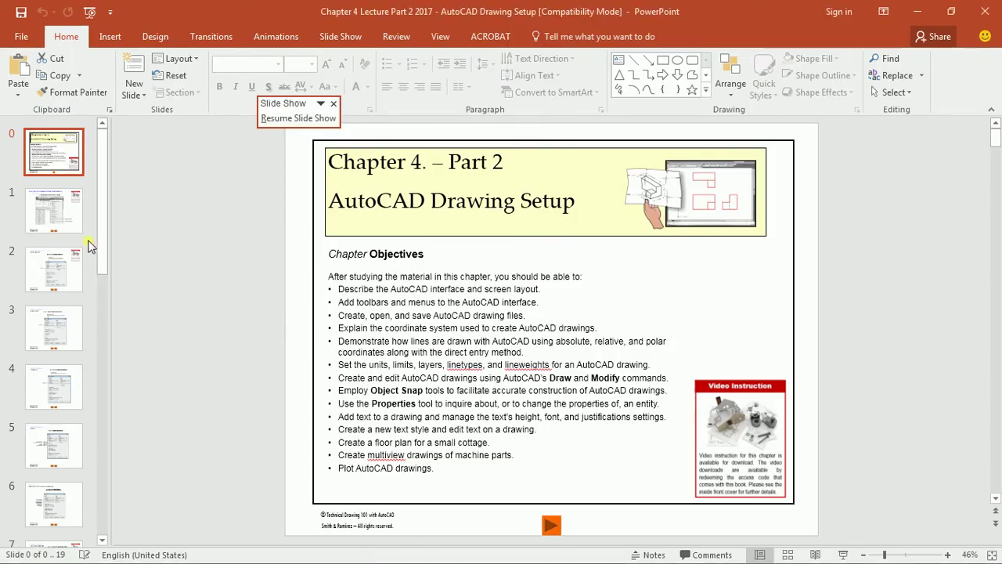
pyautogui.hotkey('alt', 'Tab')
pyautogui.click(893, 267)
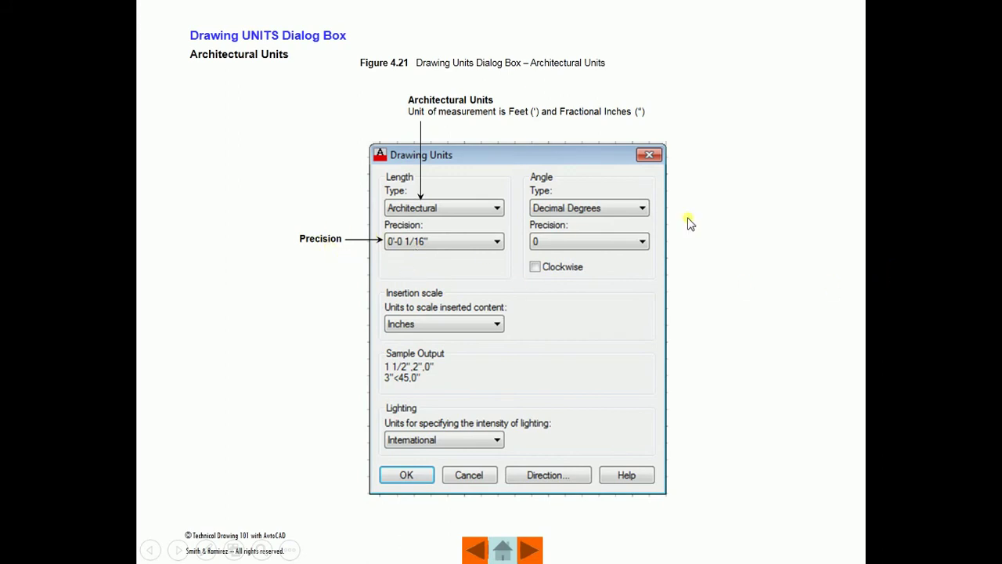
pyautogui.click(693, 304)
pyautogui.click(710, 270)
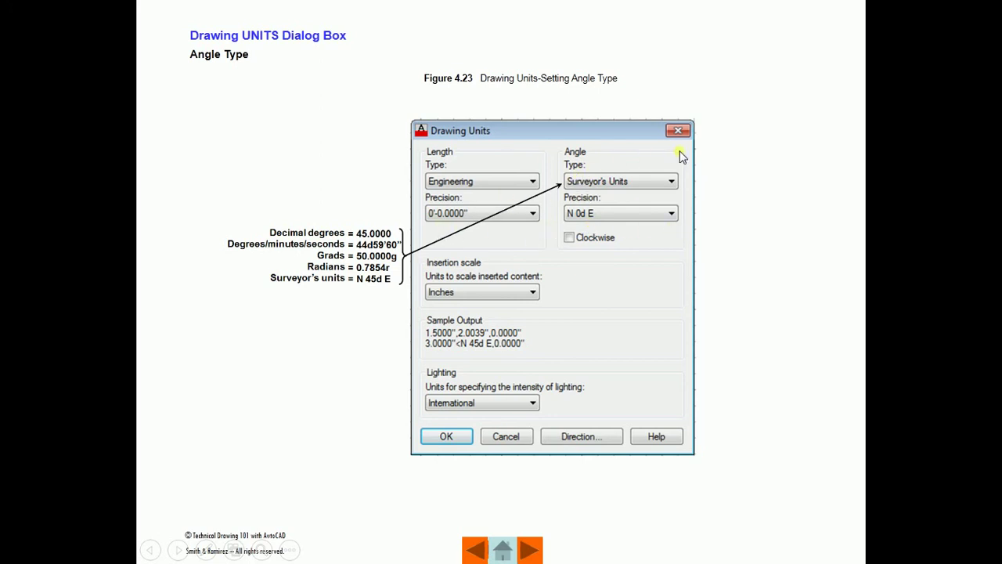
# - Advance to slide 4.24 on angle precision and clockwise angular measurement
pyautogui.click(797, 216)
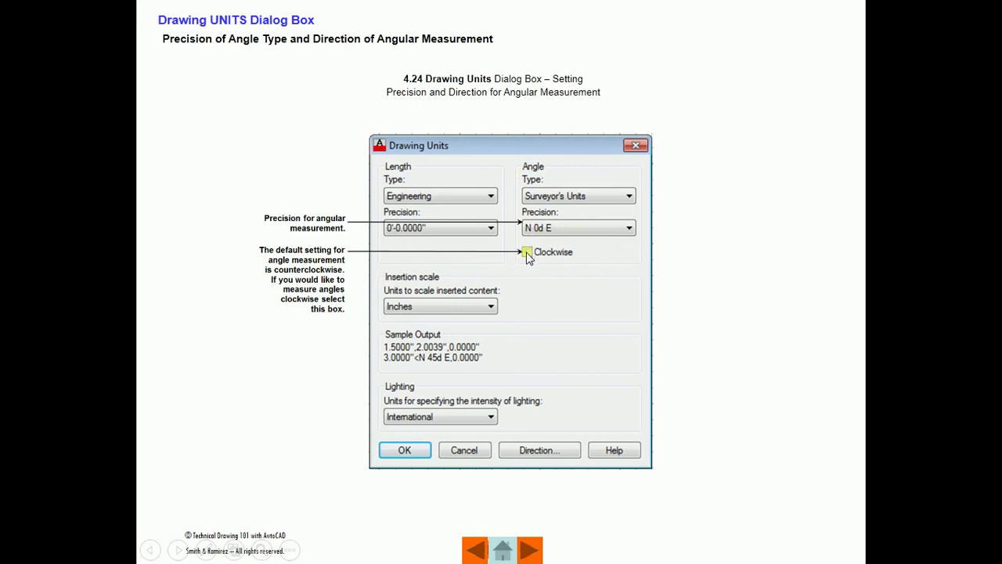
# - Advance the slideshow past Direction of Angular Measurement to the Drawing LIMITS slide, Figure 4.26
pyautogui.click(704, 270)
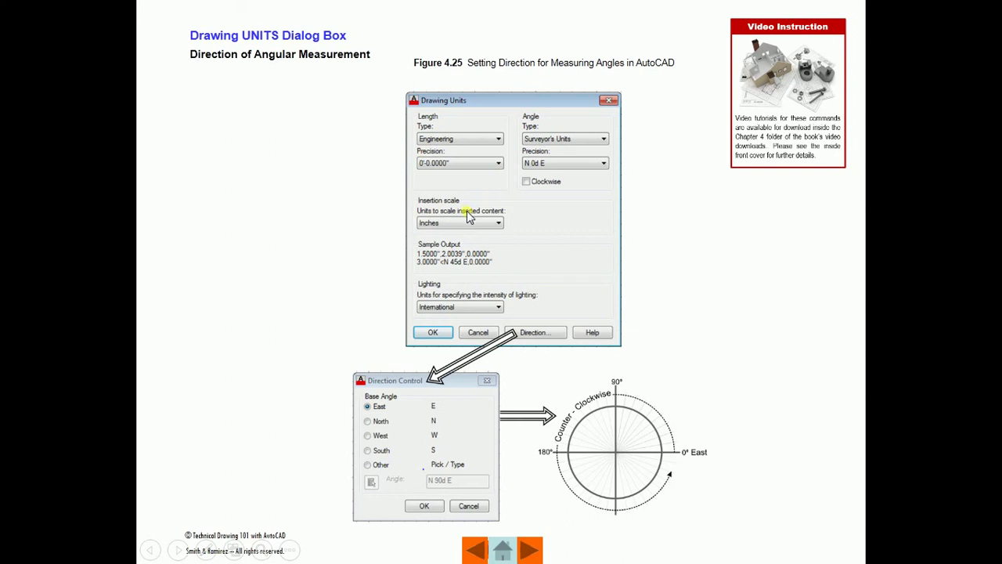
pyautogui.click(805, 266)
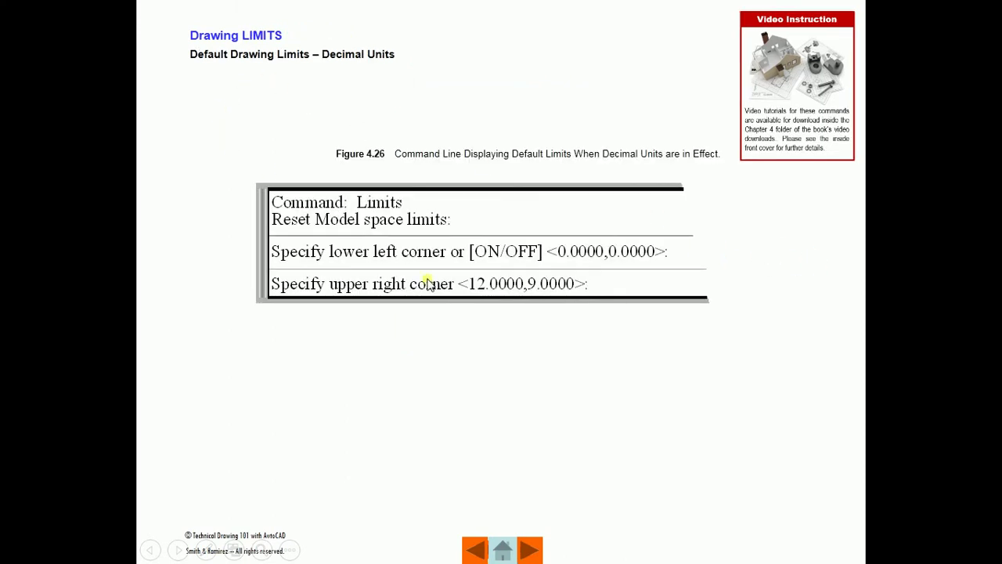